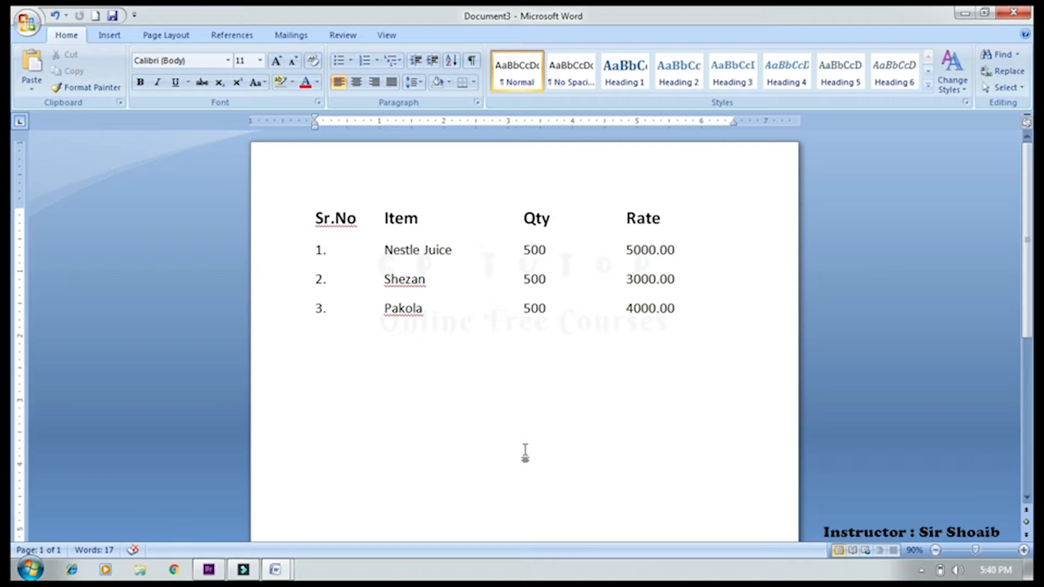
pyautogui.click(371, 259)
pyautogui.click(367, 306)
pyautogui.click(320, 274)
pyautogui.click(331, 238)
pyautogui.click(338, 283)
pyautogui.click(435, 247)
pyautogui.click(472, 262)
pyautogui.click(446, 319)
pyautogui.click(502, 214)
pyautogui.click(574, 244)
pyautogui.click(600, 280)
pyautogui.click(621, 310)
pyautogui.click(622, 275)
pyautogui.click(619, 252)
pyautogui.click(613, 212)
pyautogui.click(607, 258)
pyautogui.click(614, 281)
pyautogui.click(612, 309)
pyautogui.click(614, 271)
pyautogui.click(614, 248)
pyautogui.click(614, 208)
pyautogui.click(620, 245)
pyautogui.click(621, 283)
pyautogui.click(622, 311)
pyautogui.click(525, 310)
pyautogui.click(525, 281)
pyautogui.click(525, 250)
pyautogui.click(524, 218)
pyautogui.click(383, 217)
pyautogui.click(386, 248)
pyautogui.click(385, 276)
pyautogui.click(386, 310)
pyautogui.click(491, 276)
# Convert the four lines of item text, headings included, into a four-column table with text separated at tabs and automatic fixed column width.
pyautogui.moveTo(309, 214); pyautogui.dragTo(680, 317)
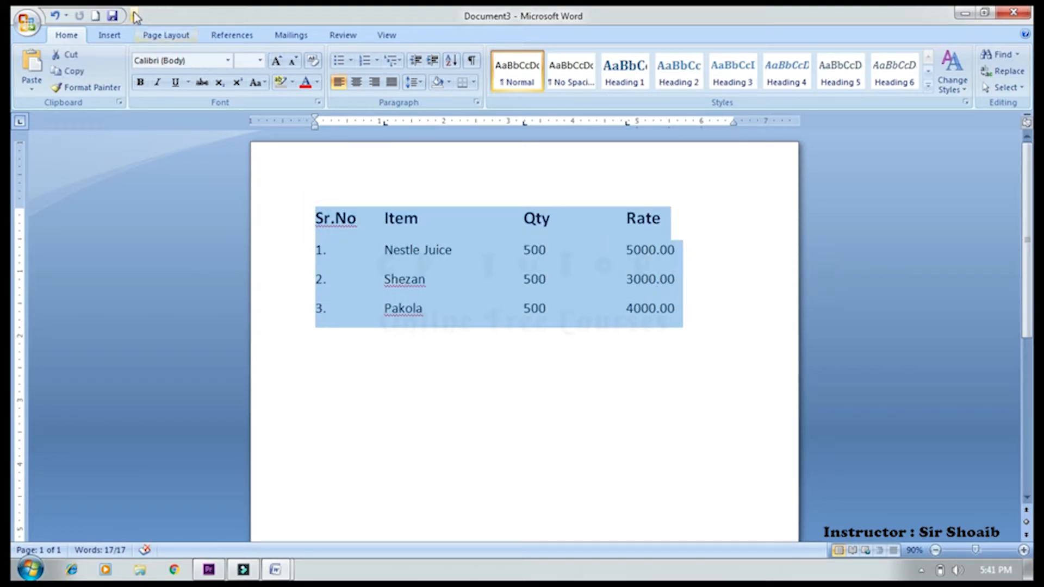
pyautogui.click(108, 36)
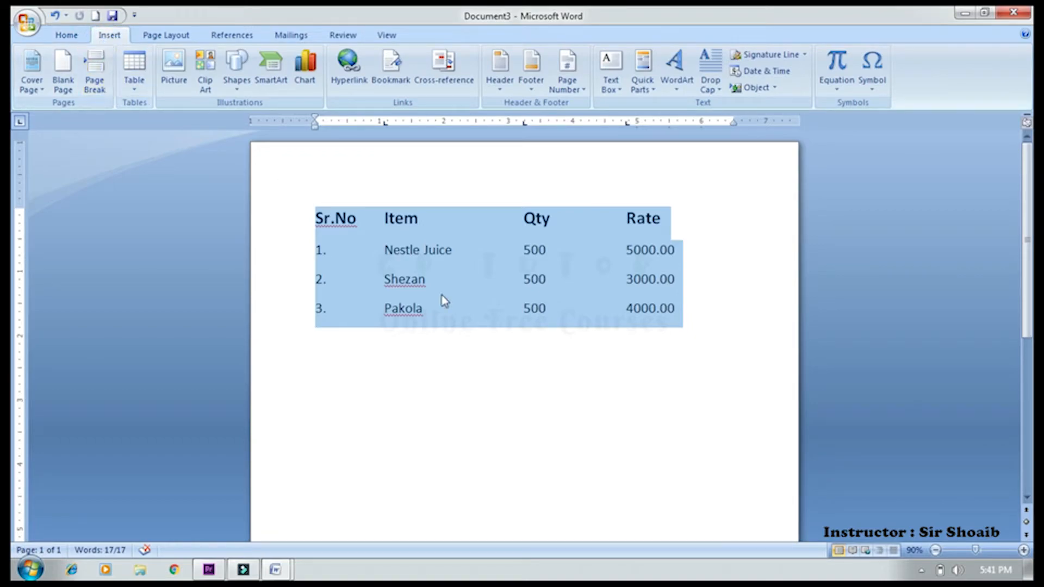
pyautogui.click(133, 83)
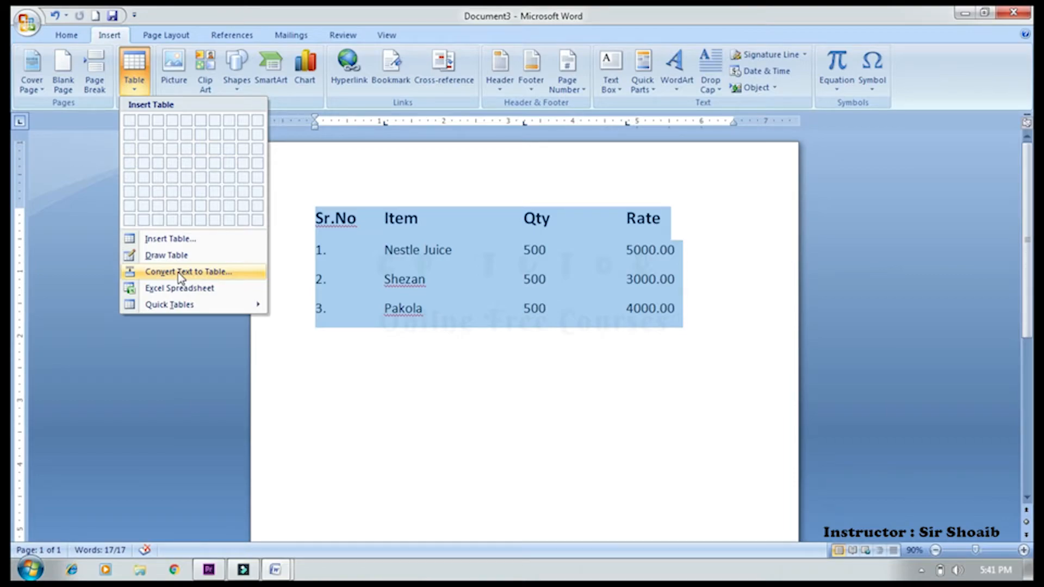
pyautogui.click(216, 271)
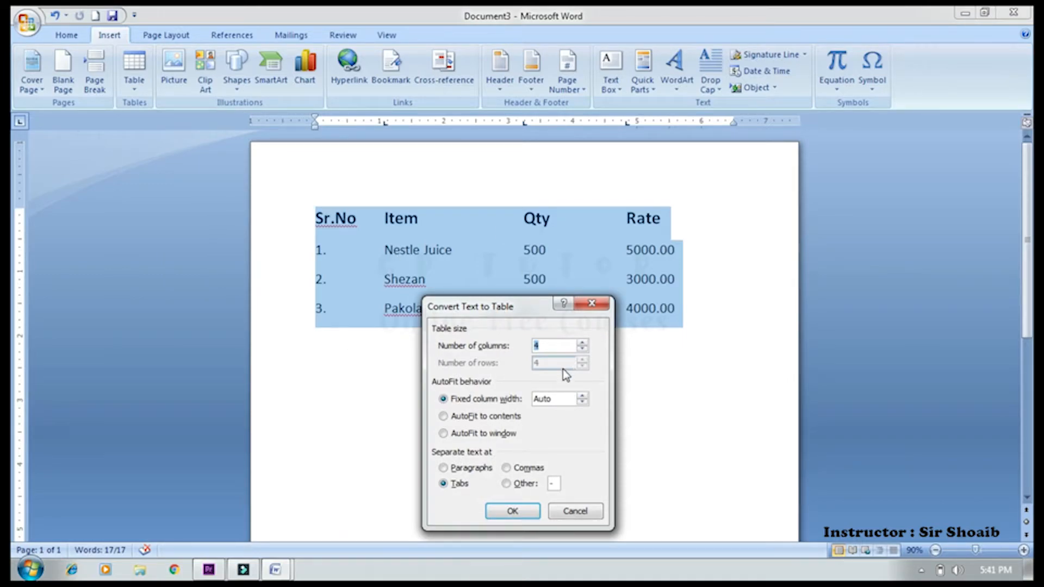
pyautogui.click(524, 513)
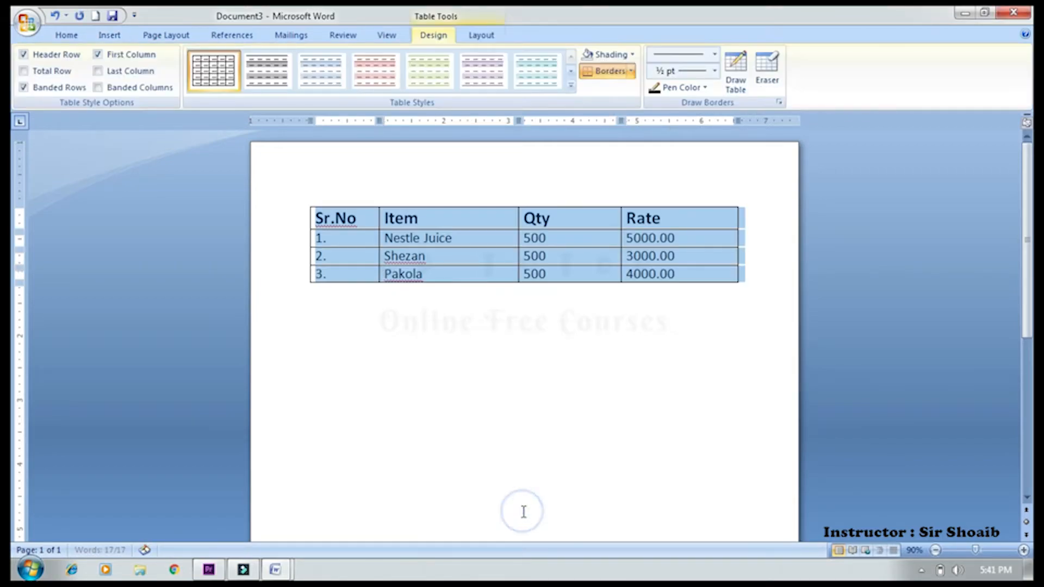
pyautogui.click(457, 303)
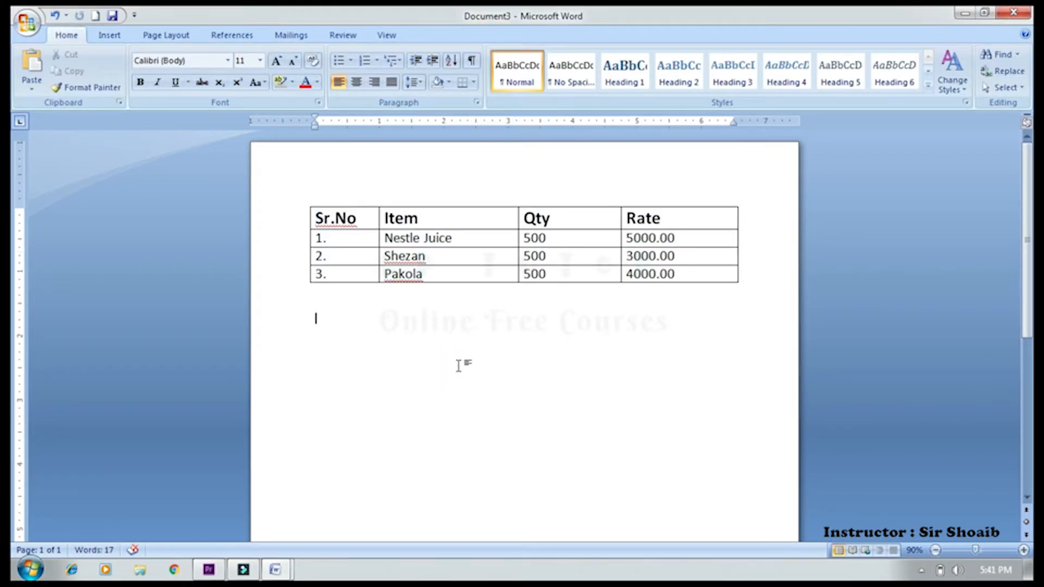
pyautogui.click(339, 218)
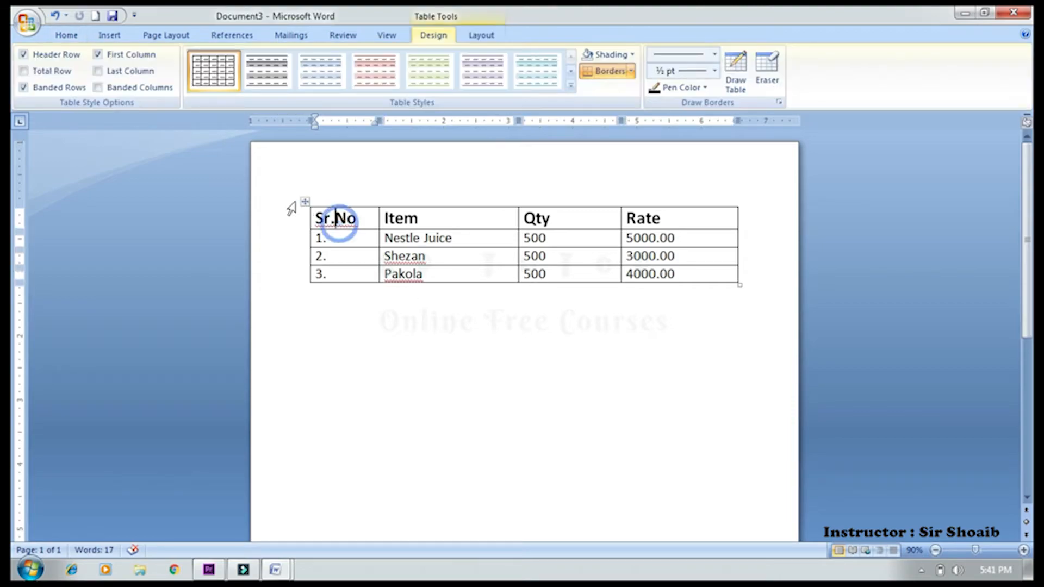
pyautogui.click(305, 201)
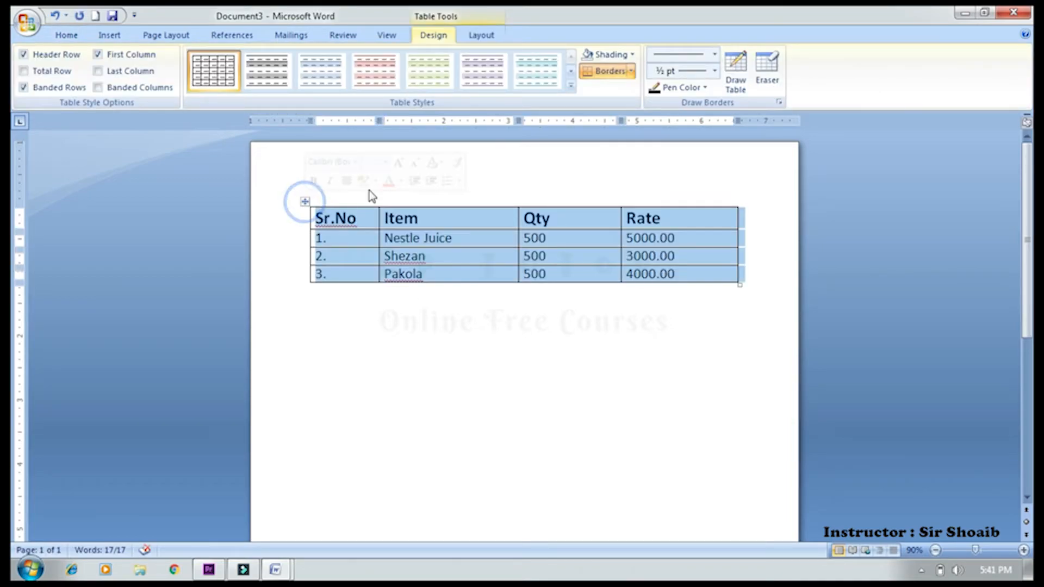
pyautogui.click(483, 35)
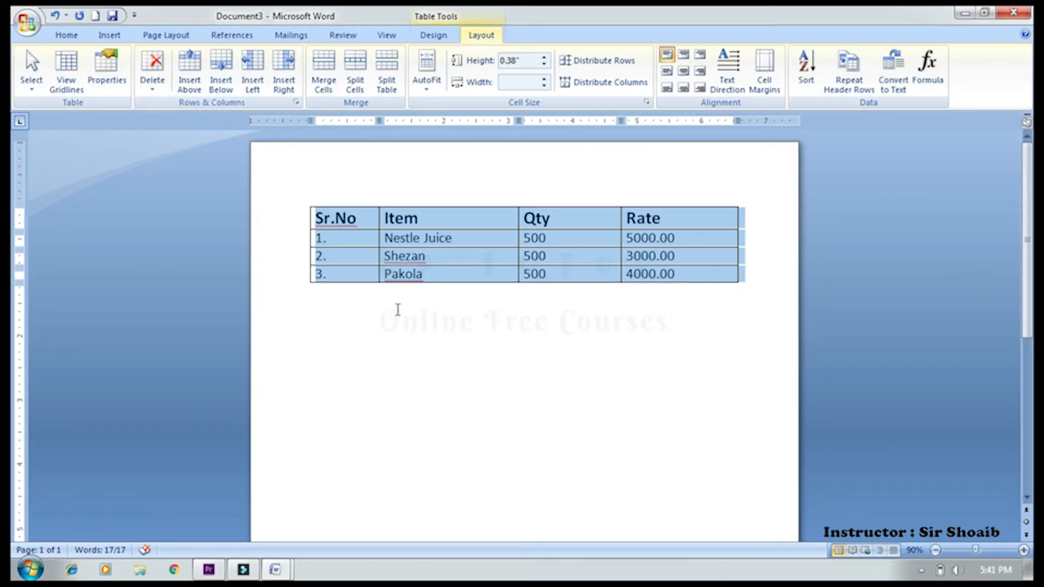
pyautogui.click(576, 311)
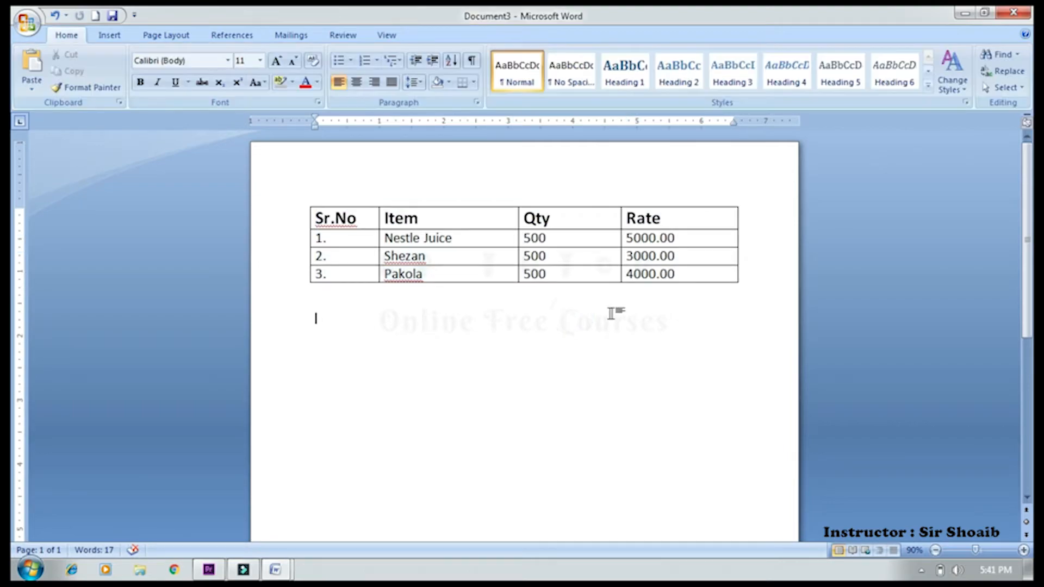
# Add an empty row below the Pakola row and place the cursor in its Rate cell.
pyautogui.click(599, 275)
pyautogui.press('Tab')
pyautogui.press('Tab')
pyautogui.press('Tab')
pyautogui.press('Tab')
pyautogui.press('Tab')
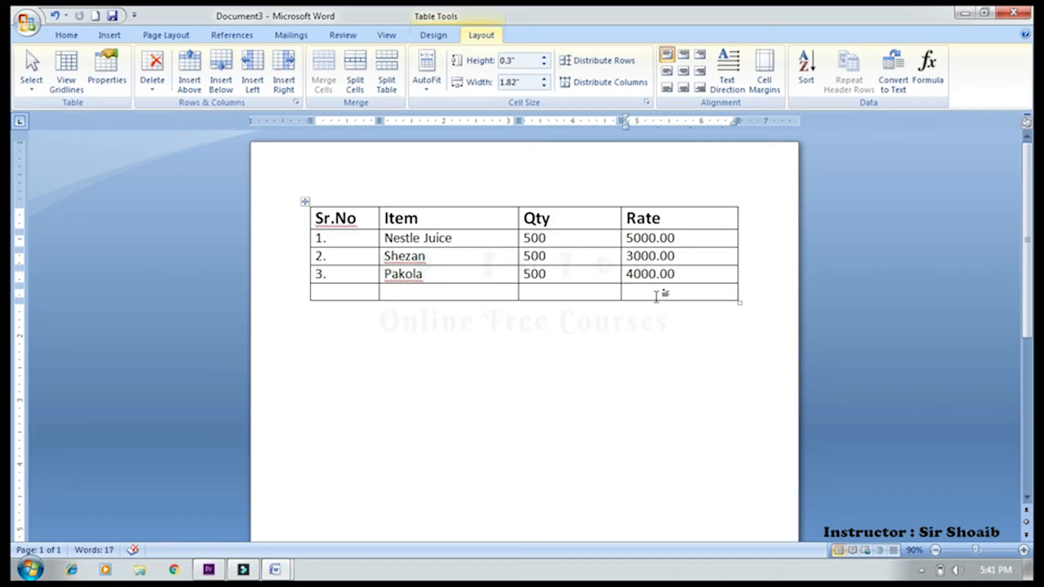
# Insert the formula =SUM(ABOVE) in the last row's Rate cell to add up the rates.
pyautogui.click(931, 74)
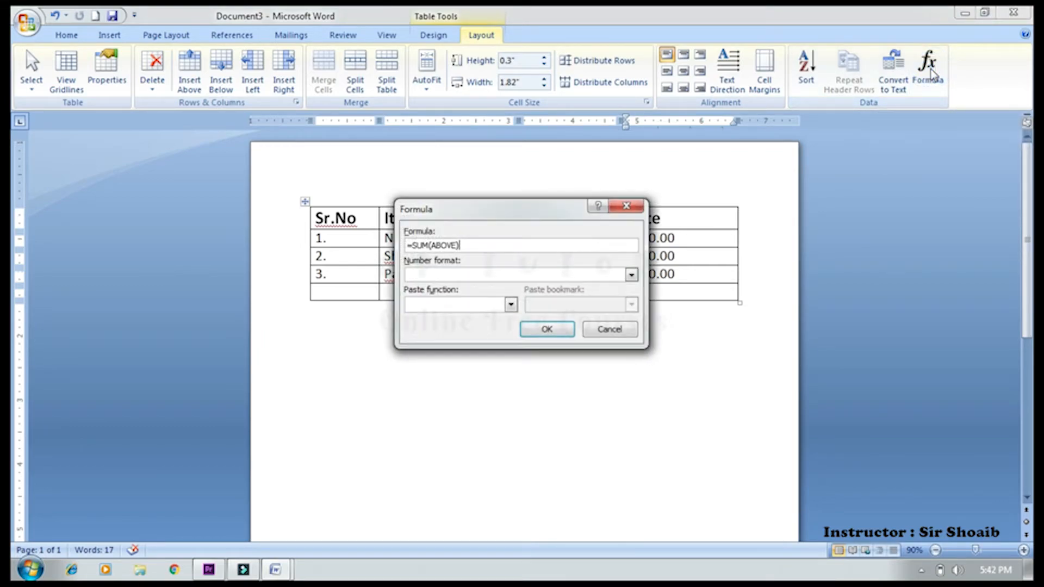
pyautogui.moveTo(514, 212); pyautogui.dragTo(410, 99)
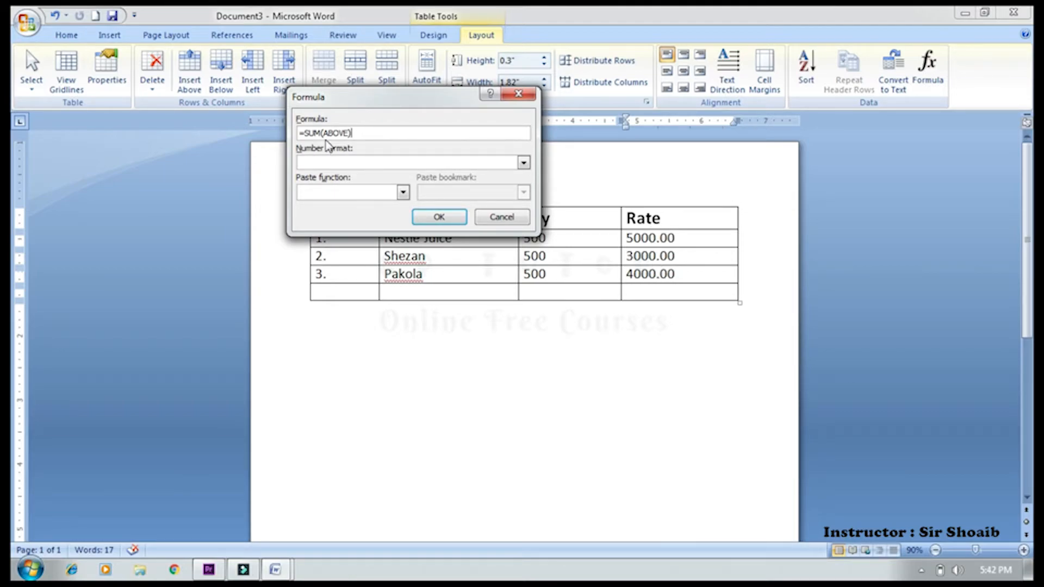
pyautogui.click(442, 217)
pyautogui.click(672, 294)
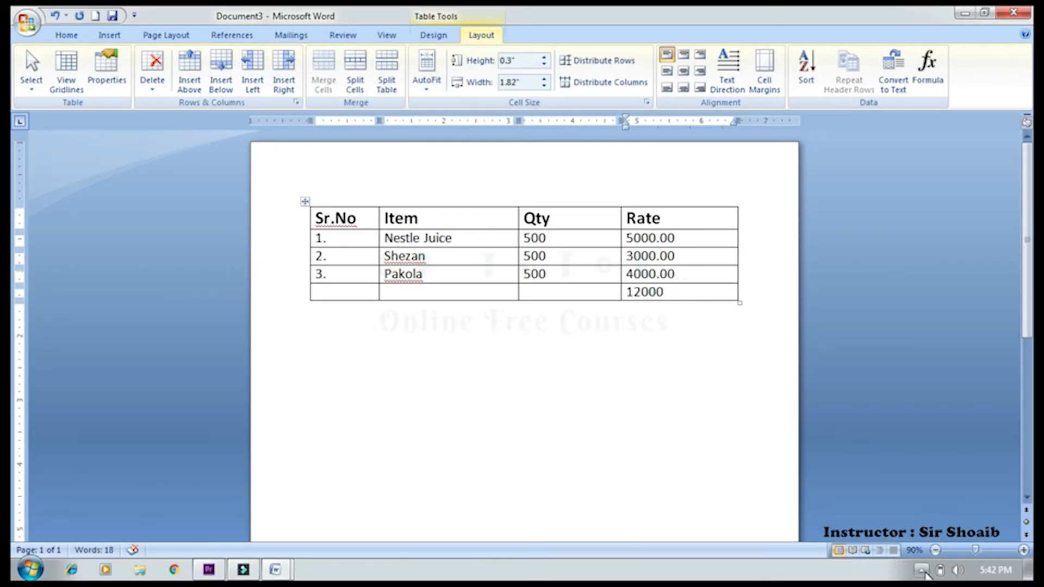
pyautogui.click(922, 570)
pyautogui.click(945, 475)
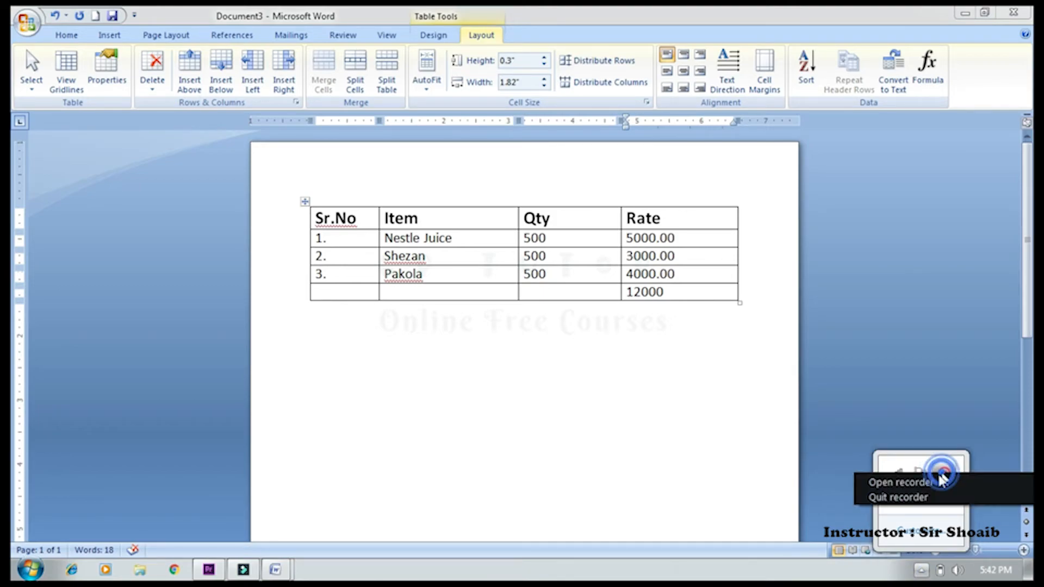
pyautogui.click(919, 481)
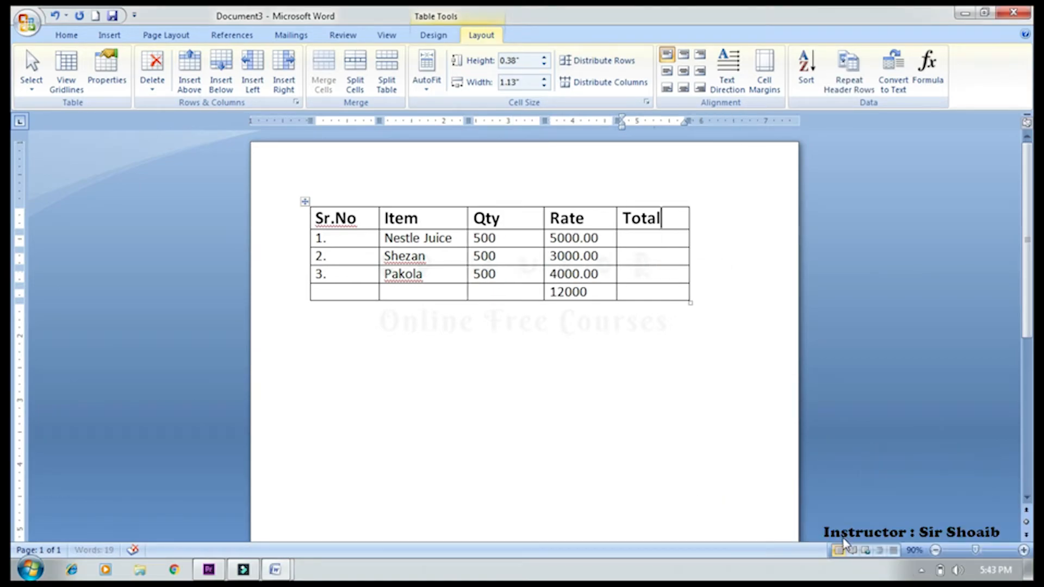
pyautogui.click(604, 289)
pyautogui.moveTo(599, 238); pyautogui.dragTo(596, 280)
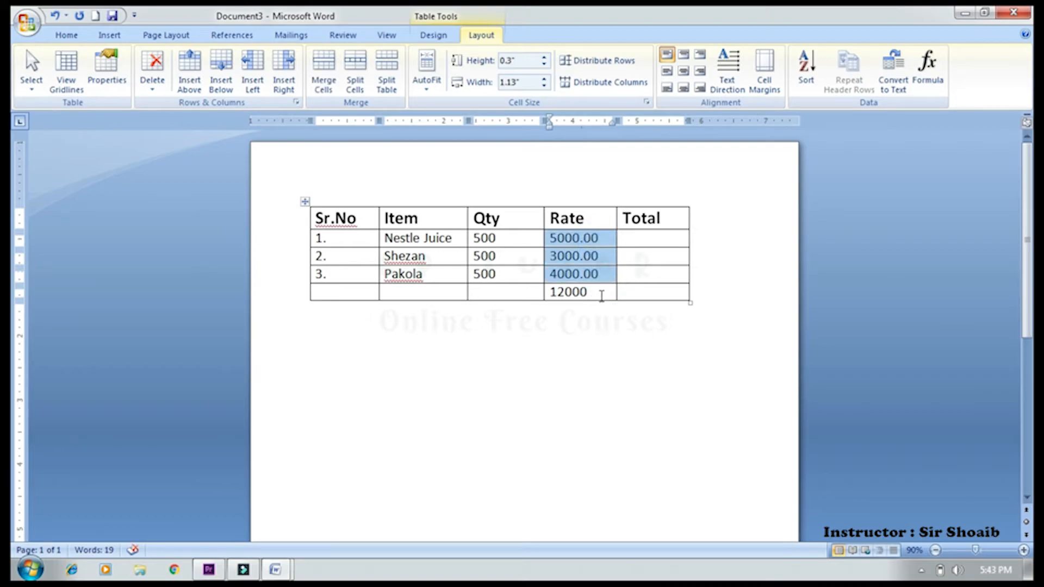
pyautogui.click(601, 294)
# Insert the formula =SUM(LEFT) in the Total cell of the Nestle Juice row, leaving the number format empty.
pyautogui.click(644, 241)
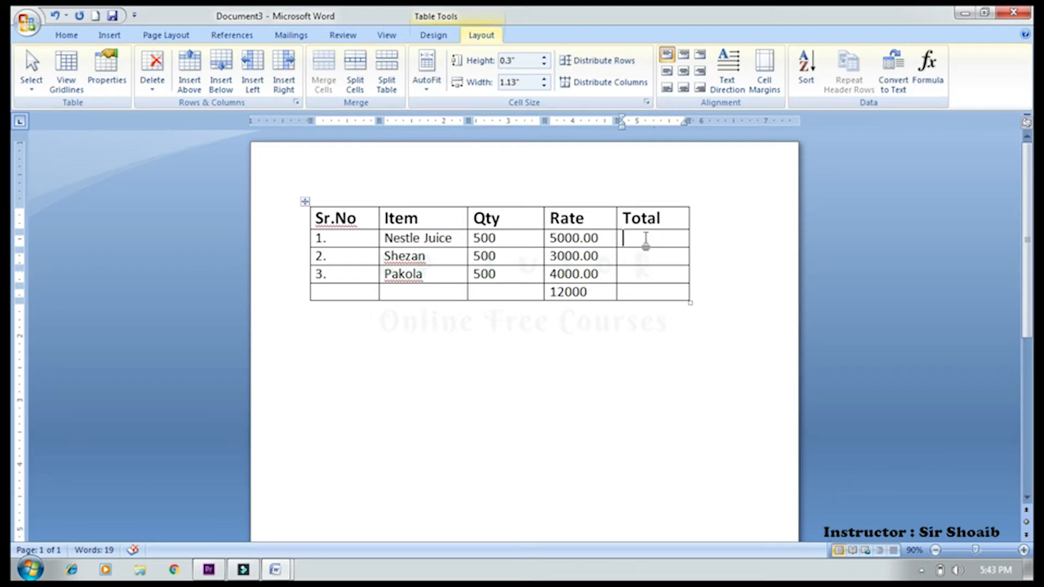
pyautogui.click(926, 72)
pyautogui.moveTo(459, 108); pyautogui.dragTo(644, 339)
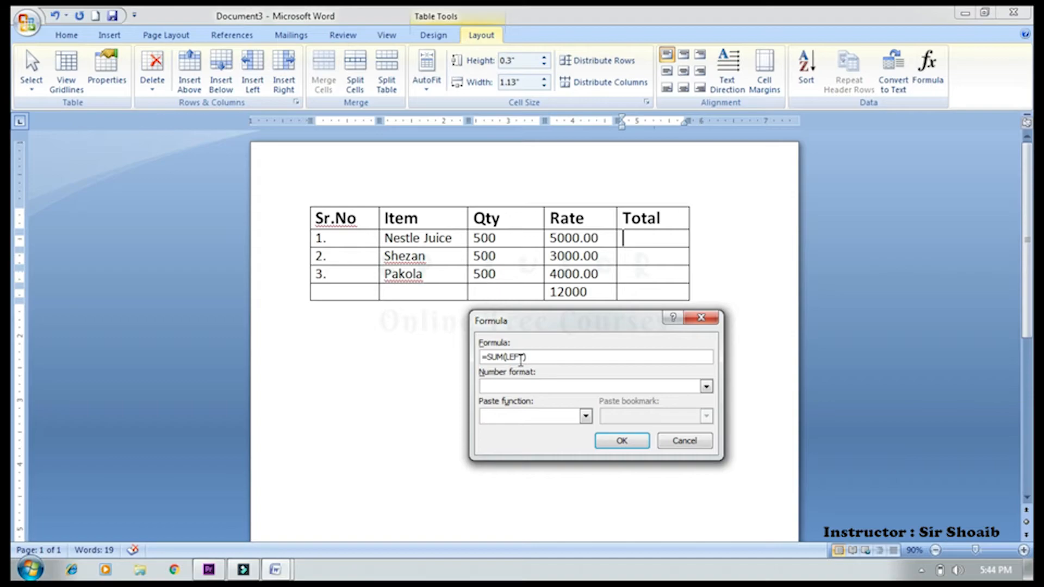
pyautogui.moveTo(523, 356); pyautogui.dragTo(510, 357)
pyautogui.click(516, 357)
pyautogui.click(706, 387)
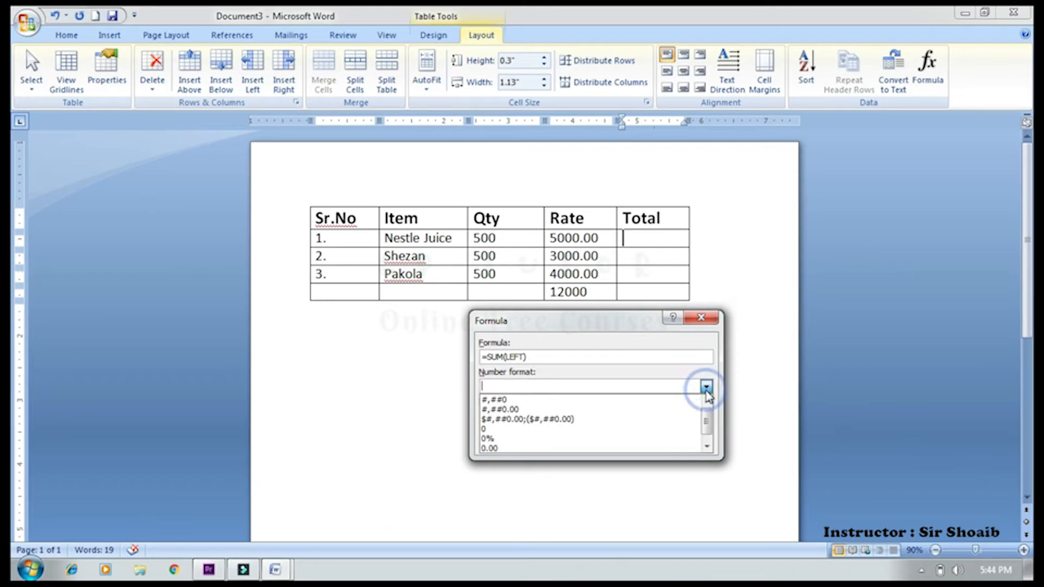
pyautogui.moveTo(709, 416); pyautogui.dragTo(706, 387)
pyautogui.click(707, 387)
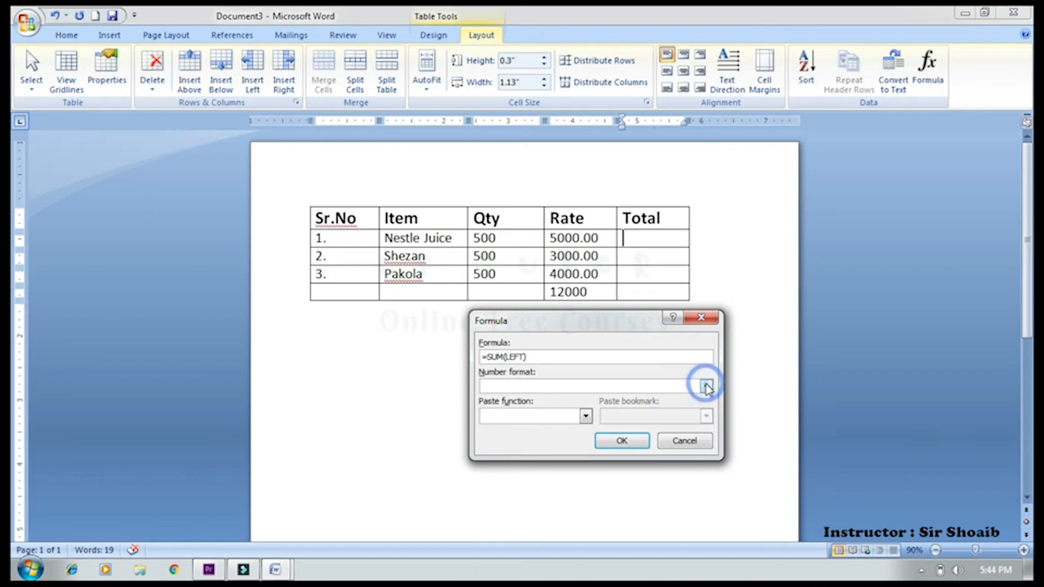
pyautogui.click(586, 417)
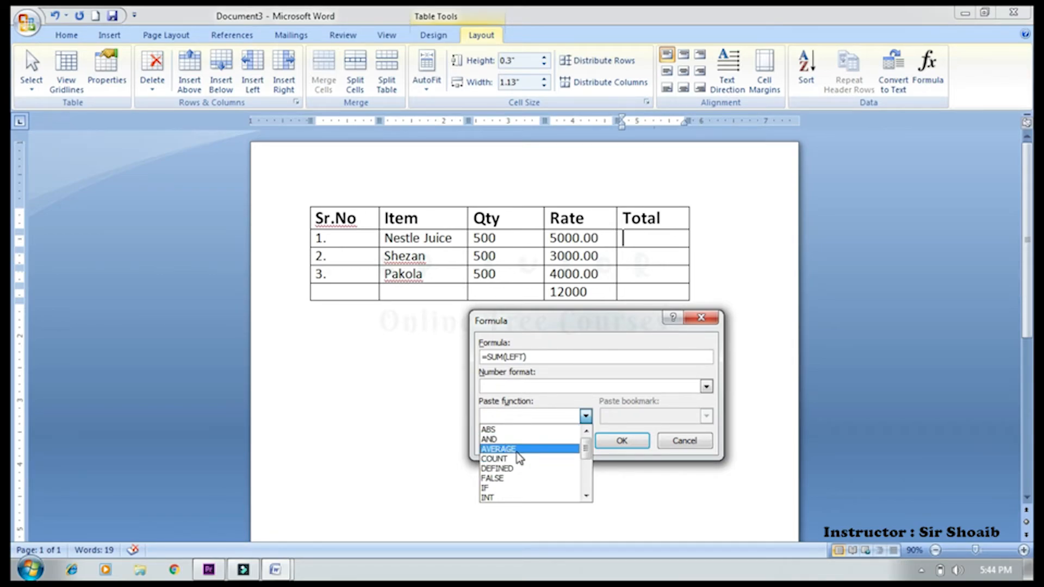
pyautogui.moveTo(586, 454)
pyautogui.mouseDown()
pyautogui.moveTo(587, 495)
pyautogui.moveTo(588, 471)
pyautogui.mouseUp()
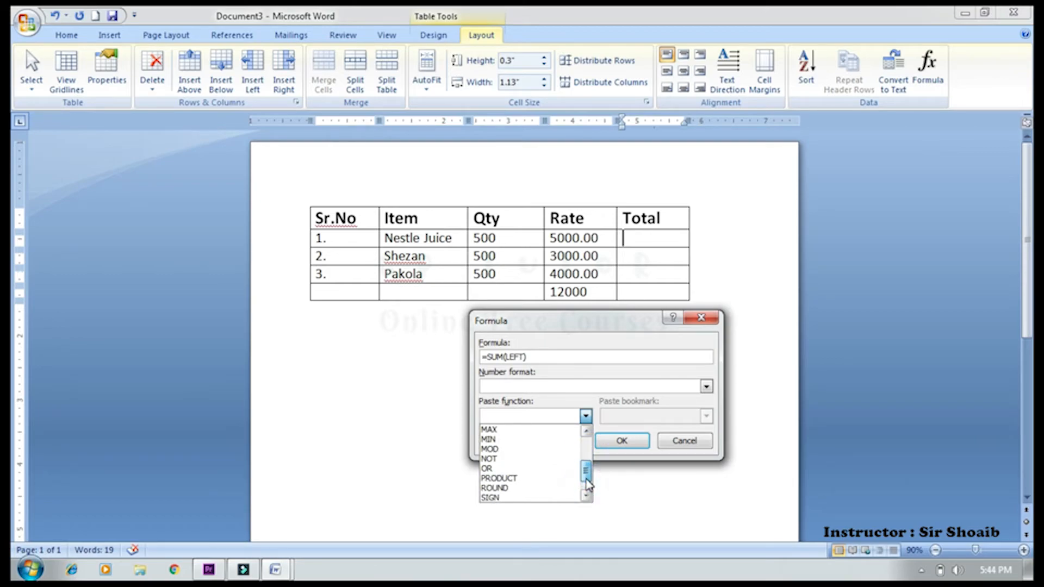
pyautogui.click(625, 423)
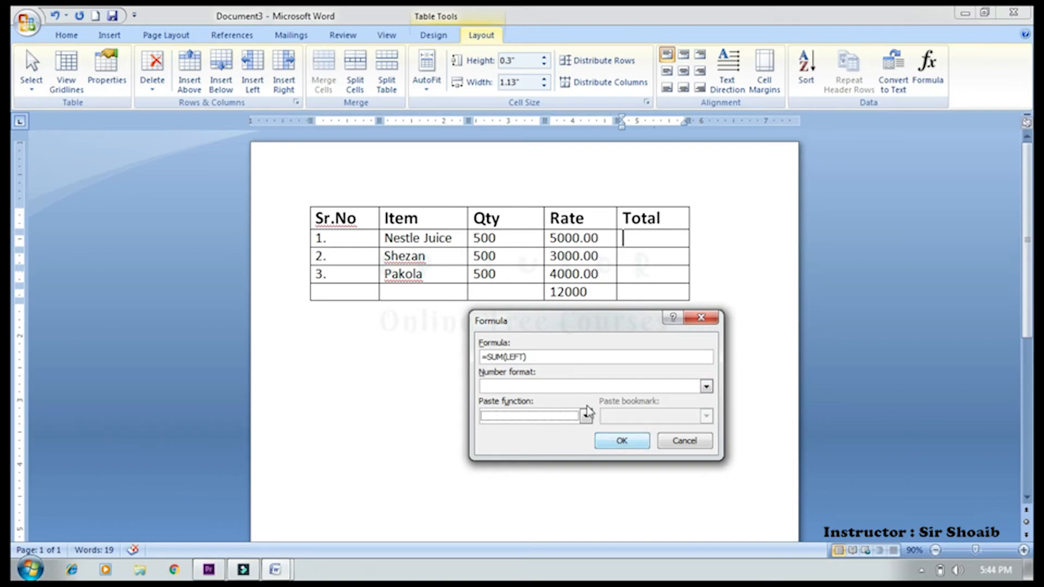
pyautogui.click(622, 441)
pyautogui.click(671, 243)
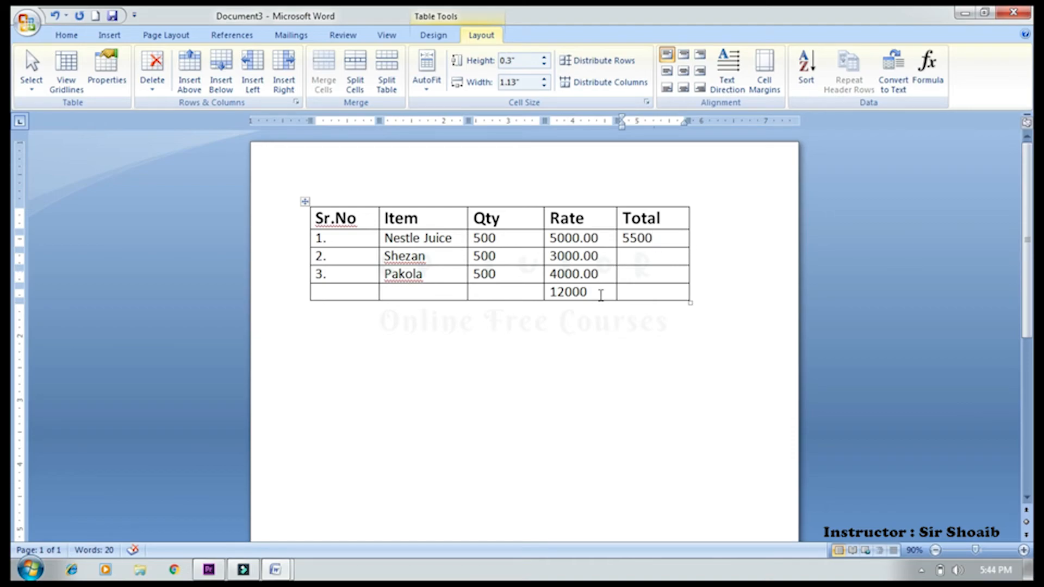
# Change the Shezan rate to 5000.00 in the Rate column.
pyautogui.click(597, 294)
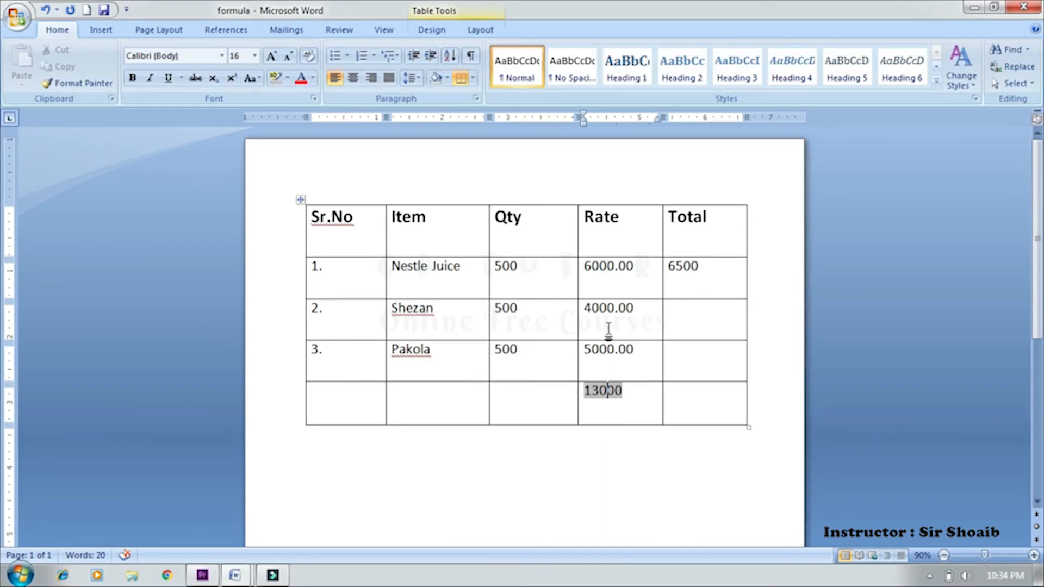
pyautogui.click(608, 307)
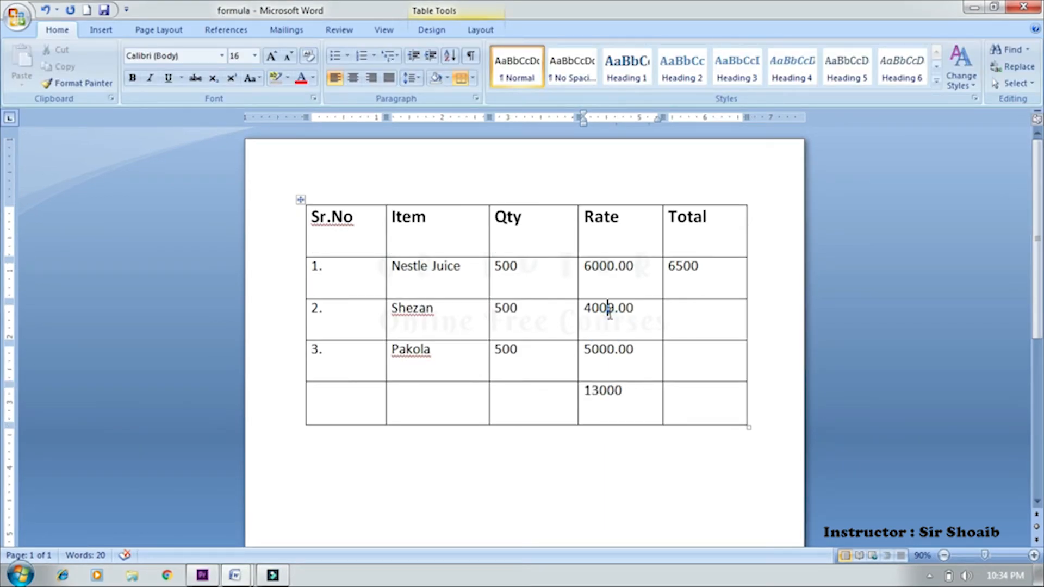
pyautogui.click(593, 313)
pyautogui.press('BackSpace')
pyautogui.write('5')
# Update the sum formula field in the last row's Rate cell so it recalculates from the edited rates.
pyautogui.doubleClick(600, 391)
pyautogui.click(614, 403)
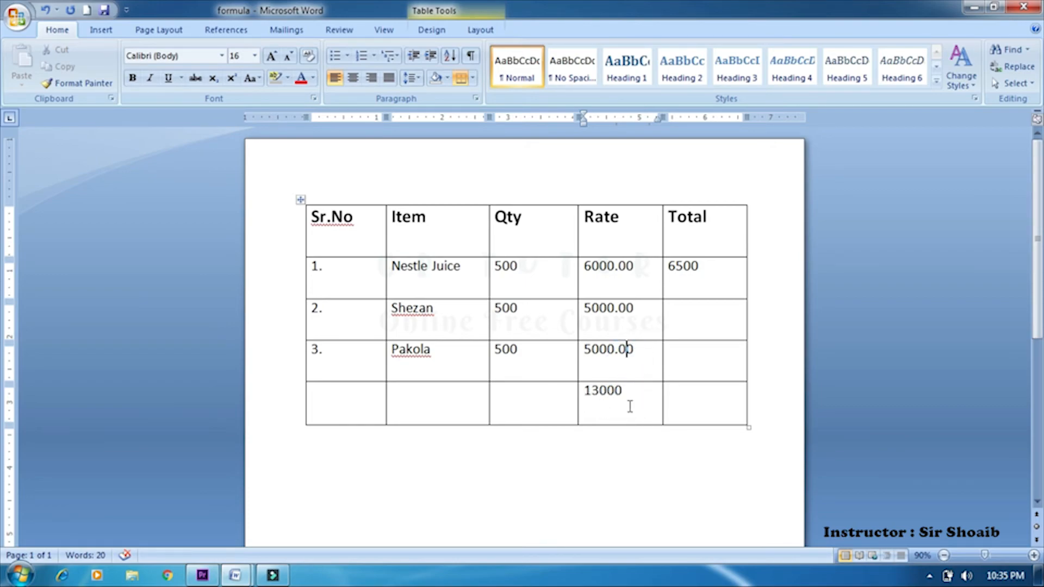
pyautogui.click(607, 349)
pyautogui.click(608, 393)
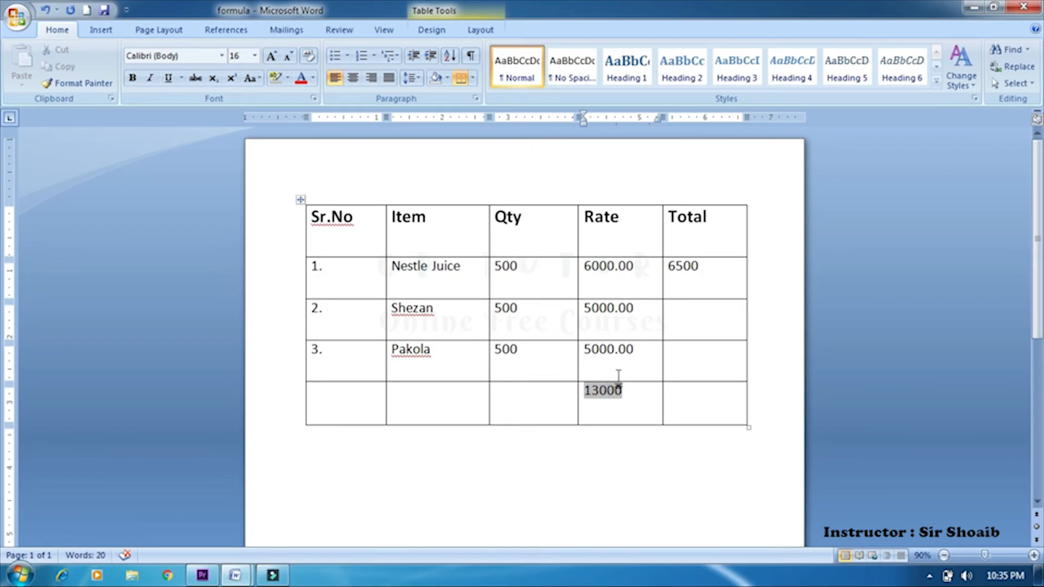
pyautogui.click(611, 348)
pyautogui.click(605, 389)
pyautogui.press('F9')
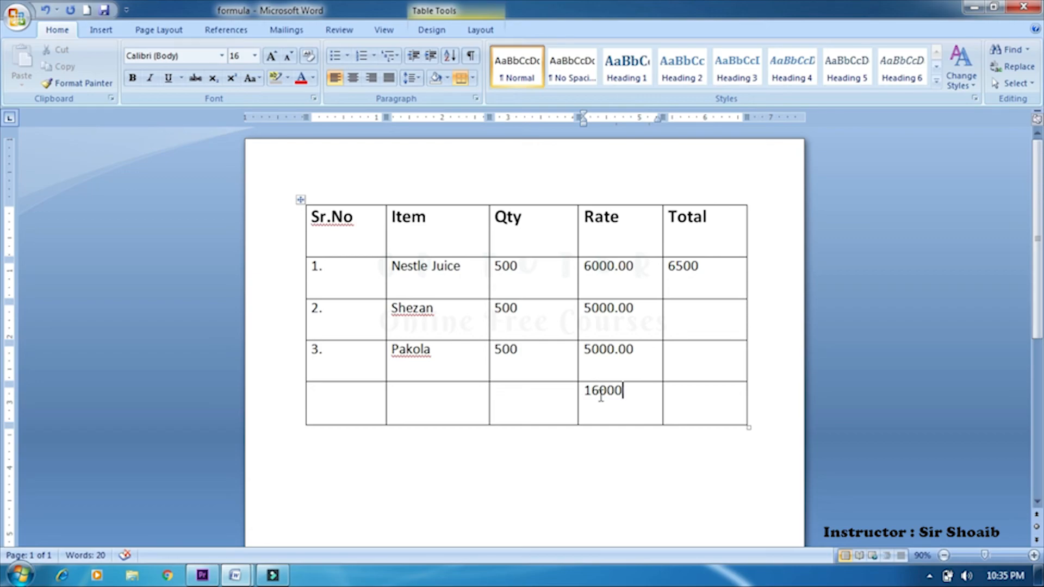
pyautogui.doubleClick(619, 391)
pyautogui.click(620, 391)
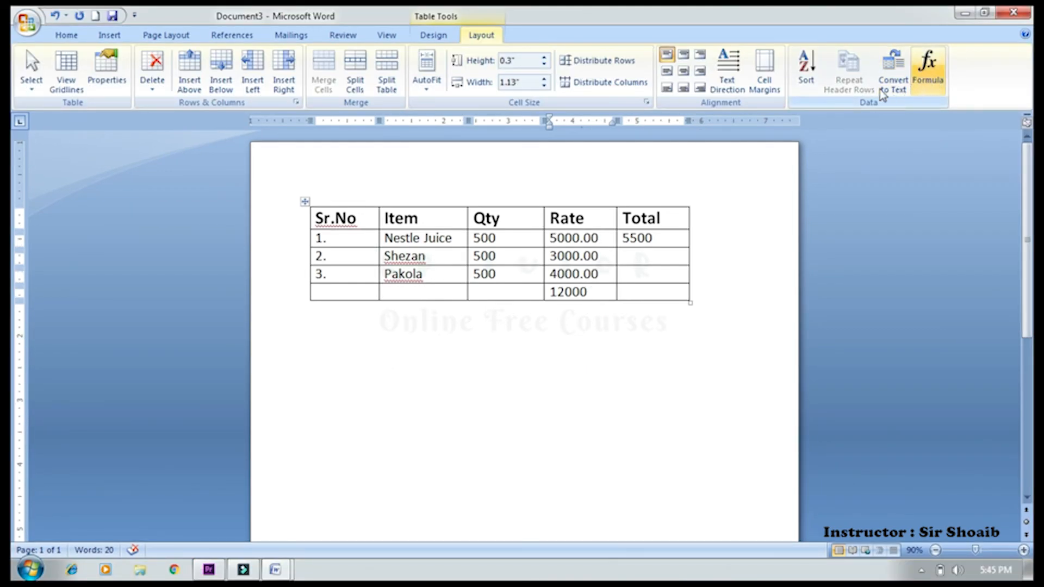
pyautogui.click(312, 228)
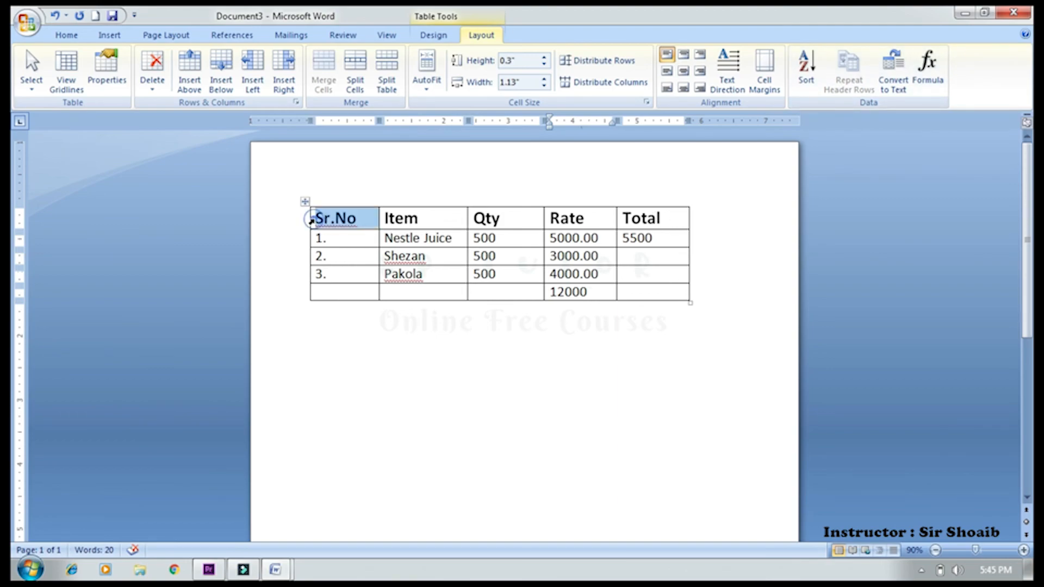
pyautogui.click(350, 216)
pyautogui.click(310, 220)
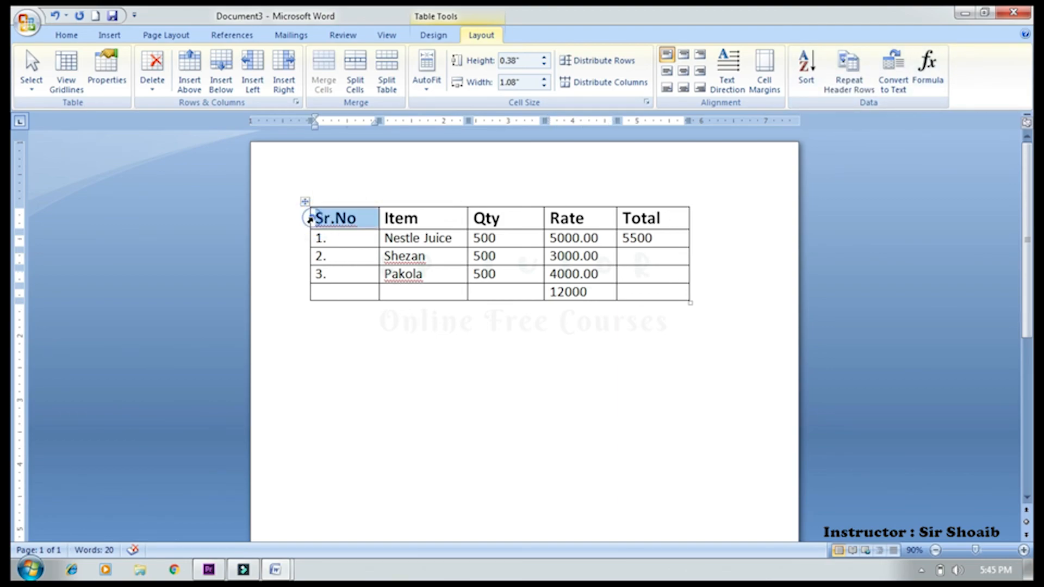
pyautogui.click(302, 219)
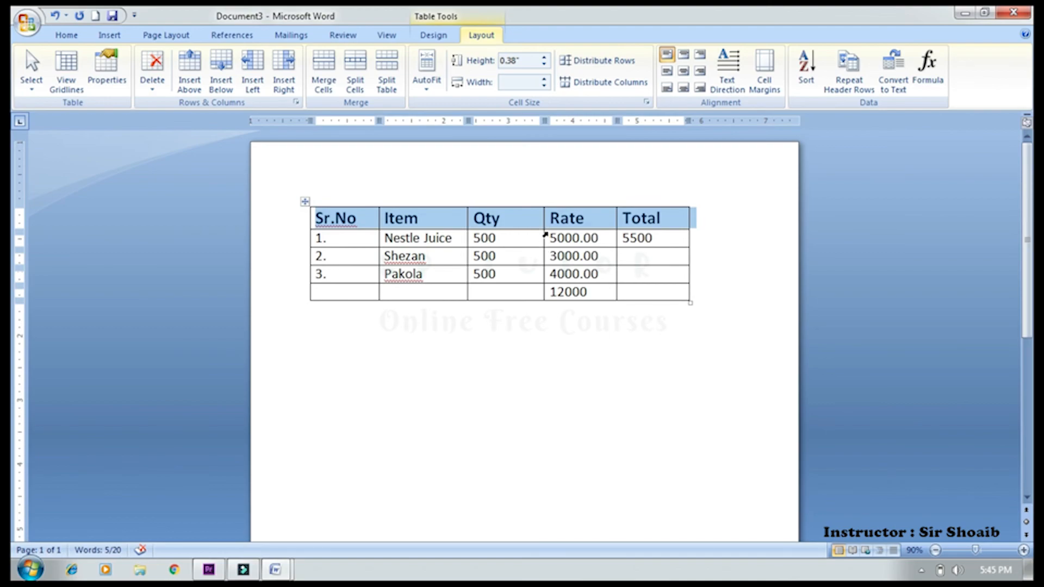
pyautogui.click(536, 236)
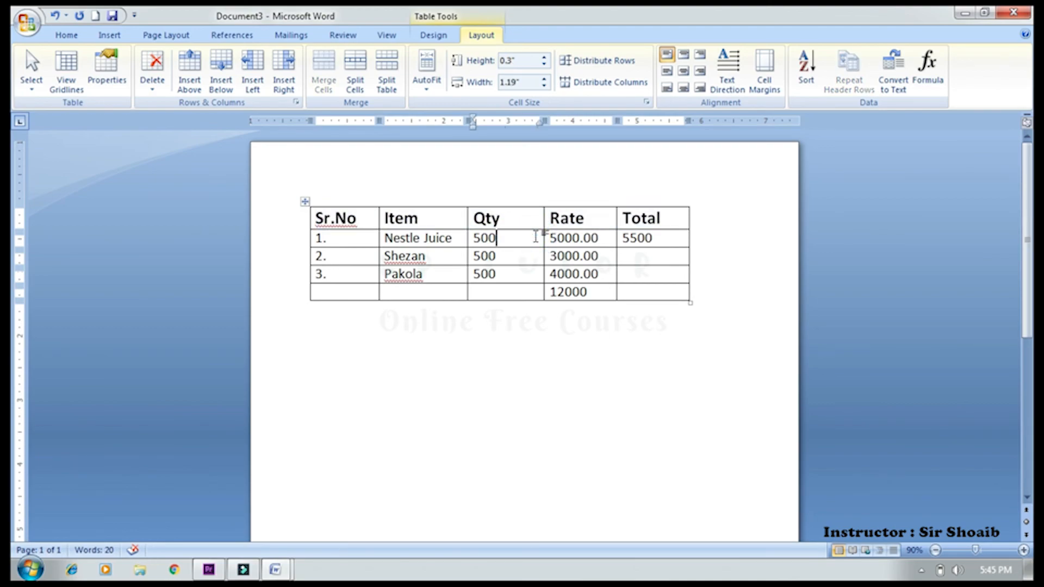
pyautogui.click(677, 241)
pyautogui.click(671, 217)
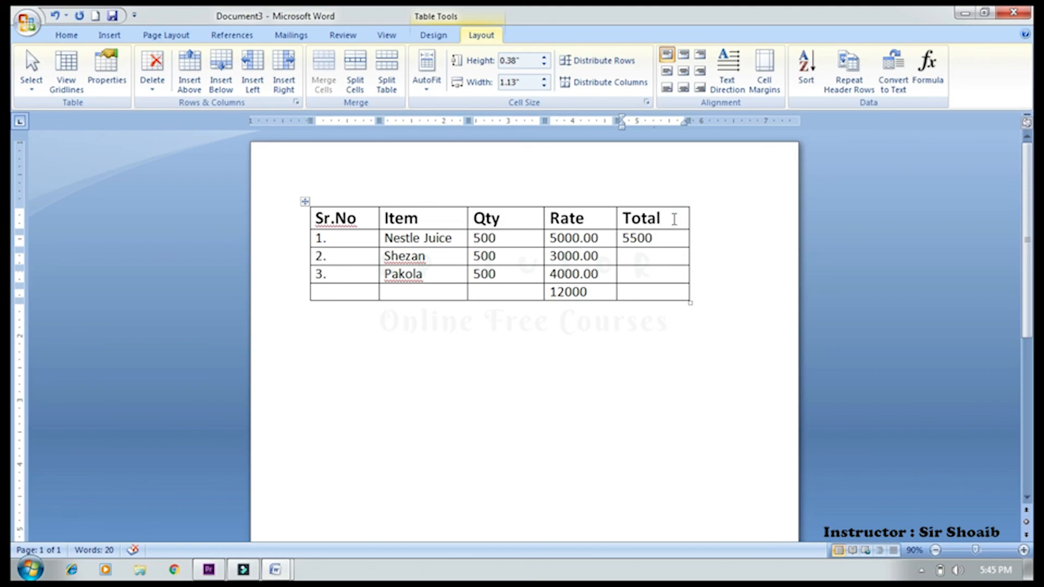
pyautogui.click(665, 238)
pyautogui.click(680, 210)
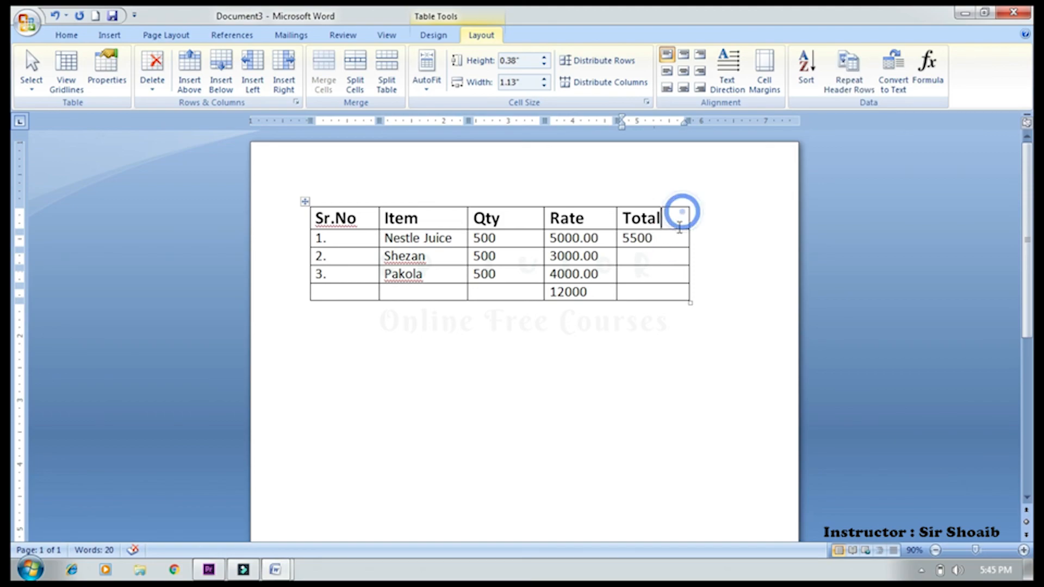
pyautogui.click(676, 226)
pyautogui.click(674, 237)
pyautogui.click(676, 225)
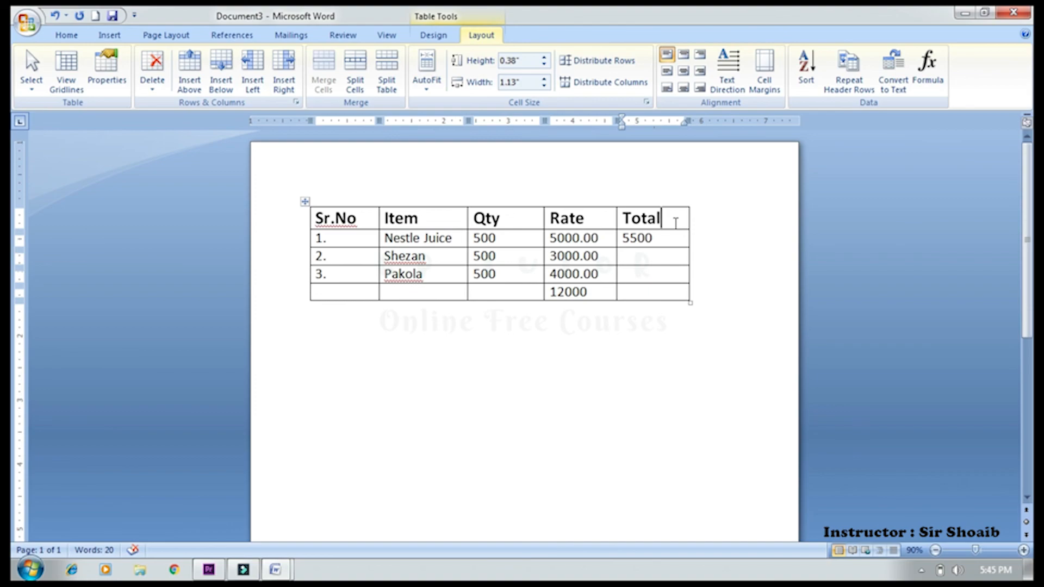
pyautogui.click(921, 570)
pyautogui.click(951, 472)
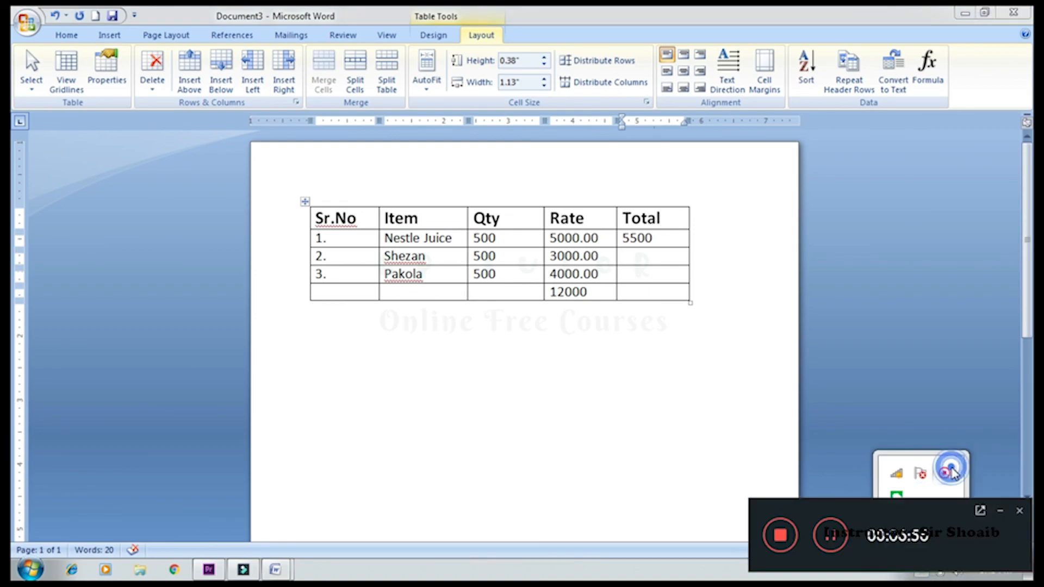
pyautogui.click(781, 538)
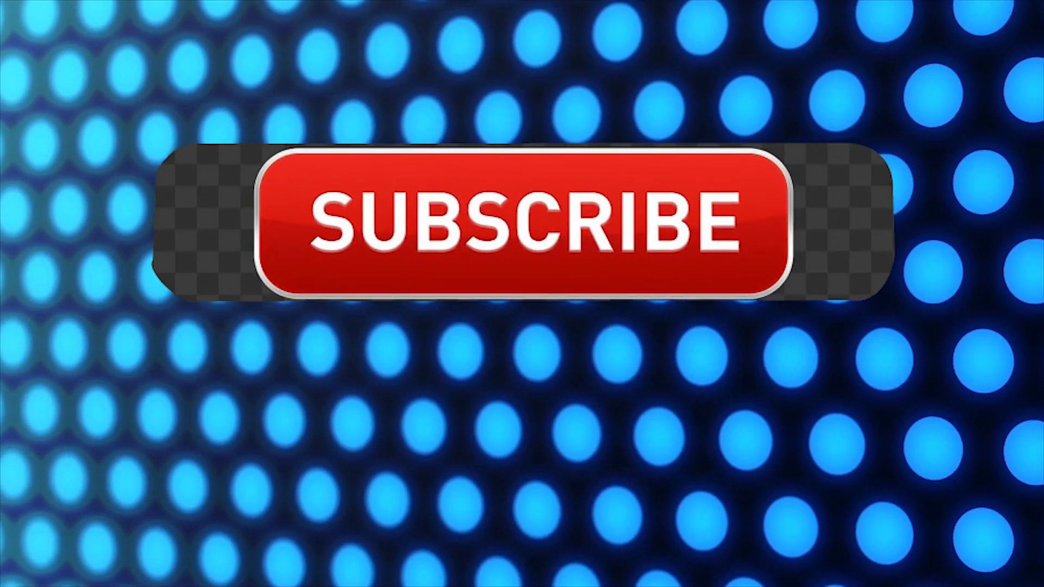